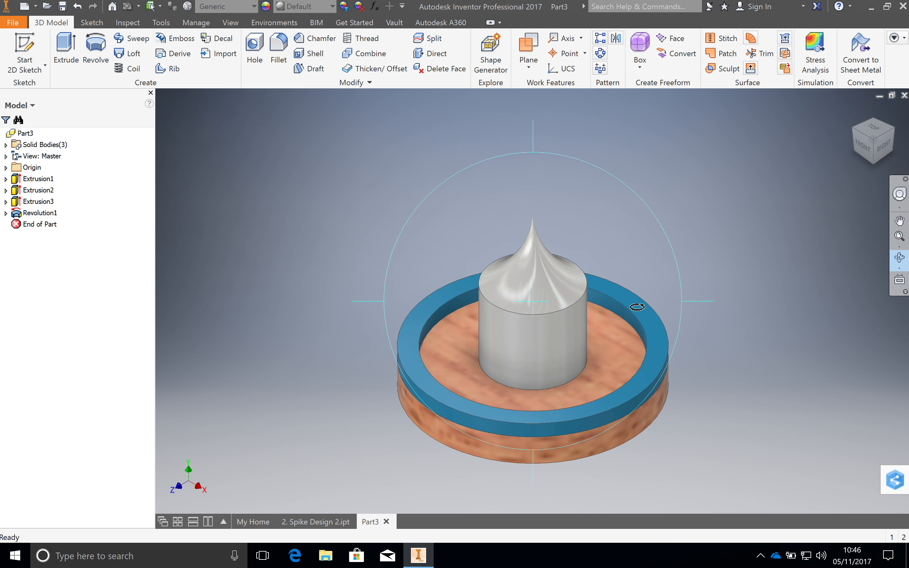
Step: Orient the model to the isometric corner view between Top, Right and Back and set it as the home view with Fit to View
drag(588, 304, 593, 262)
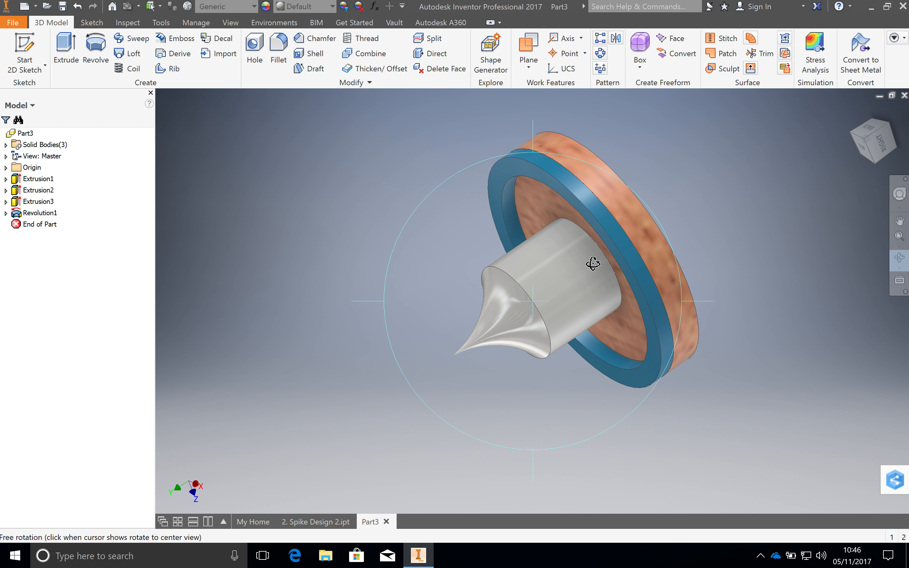
click(884, 146)
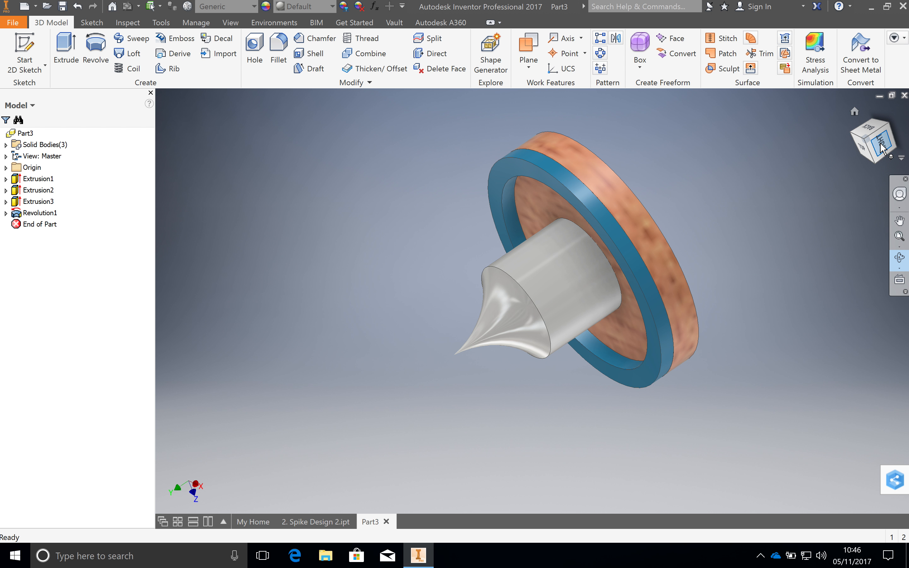
click(903, 120)
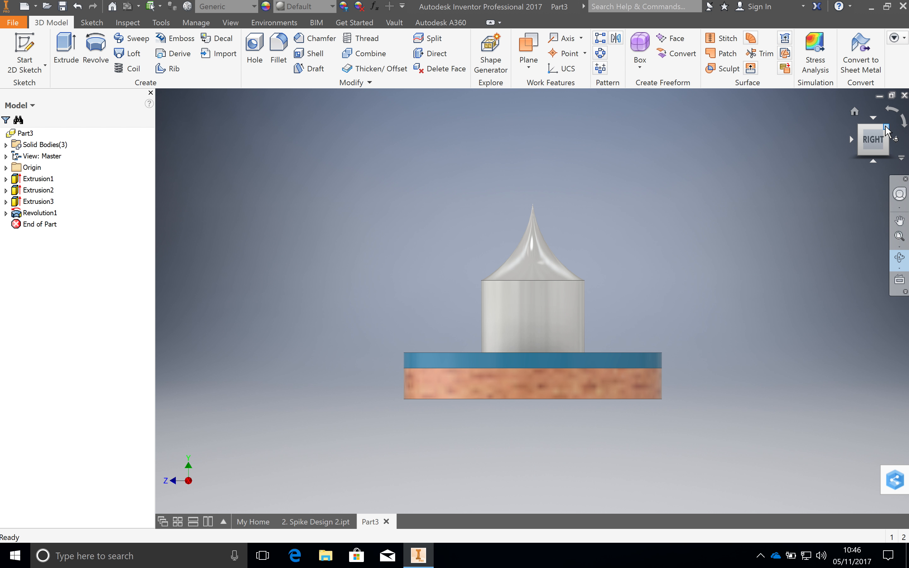
click(886, 127)
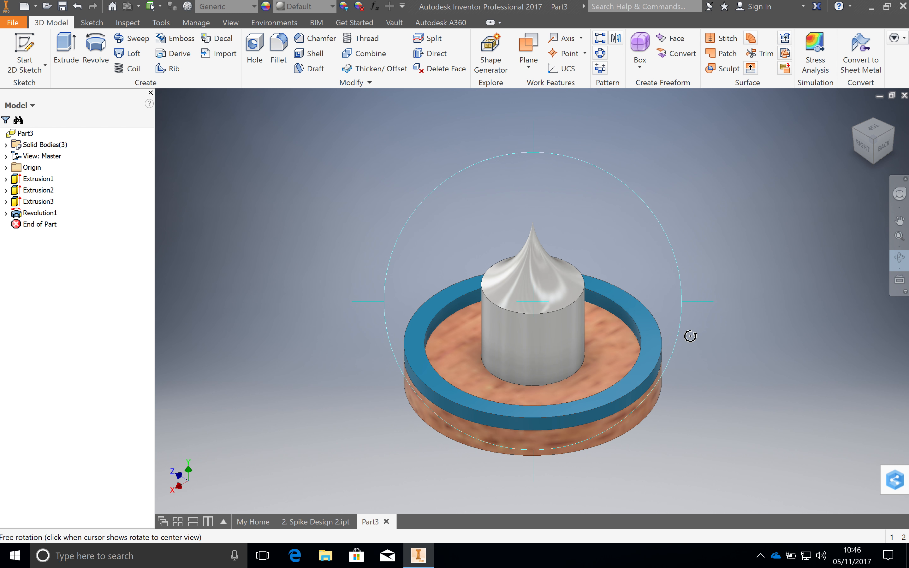
key(Escape)
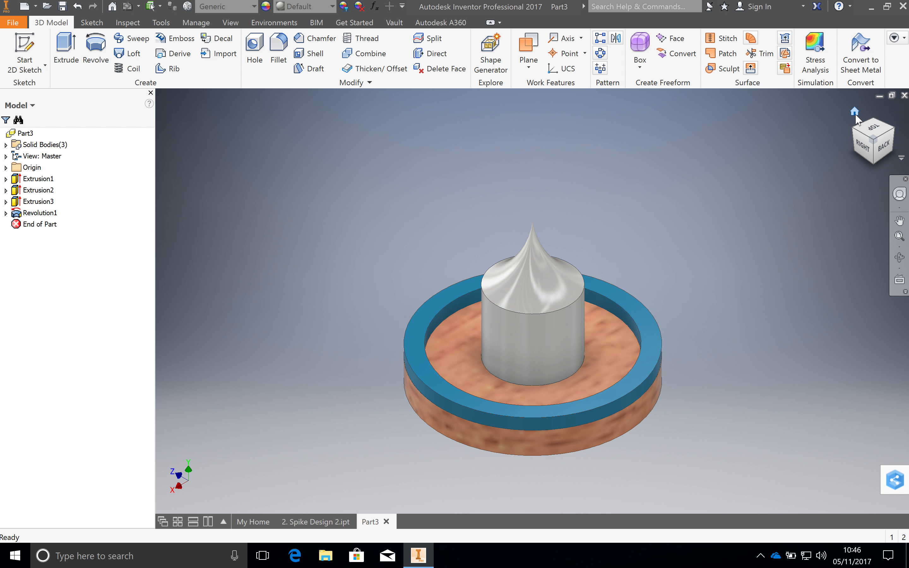
right_click(856, 119)
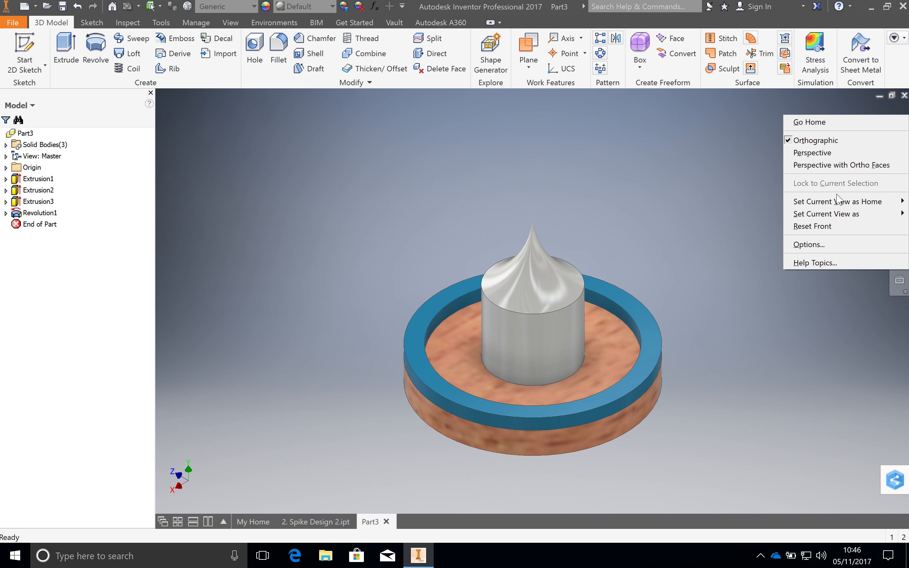
mouse_move(837, 201)
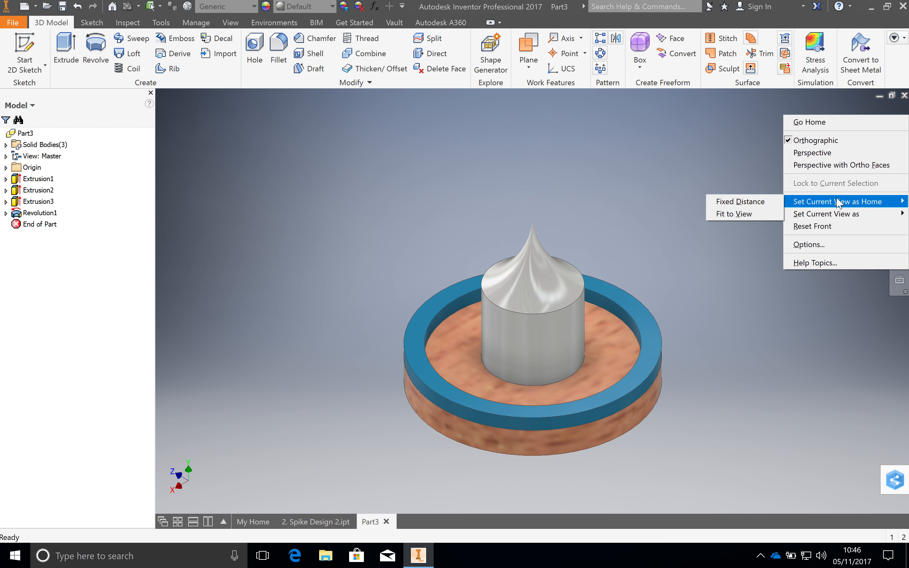
click(737, 213)
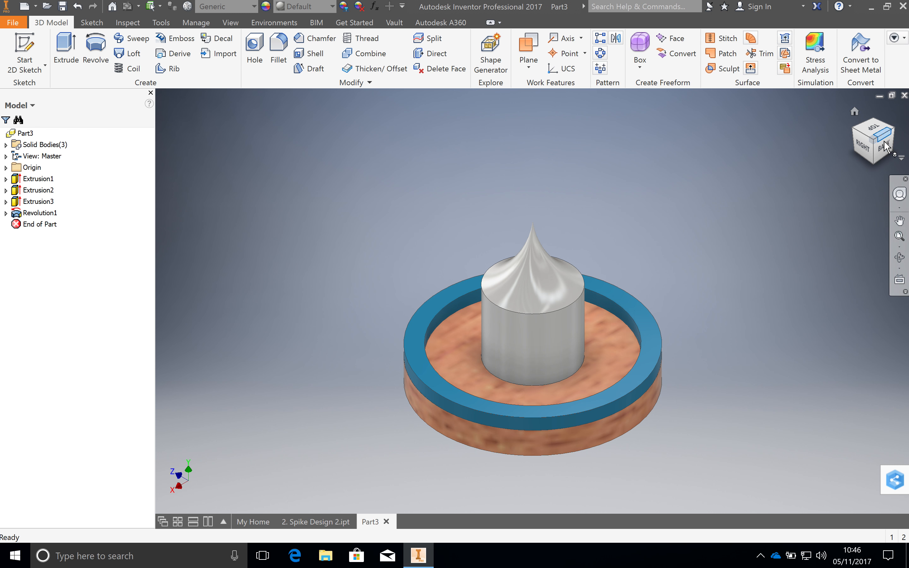
Step: Orbit the model away from the saved orientation and return it to the home view
click(899, 257)
drag(653, 319, 619, 304)
click(866, 104)
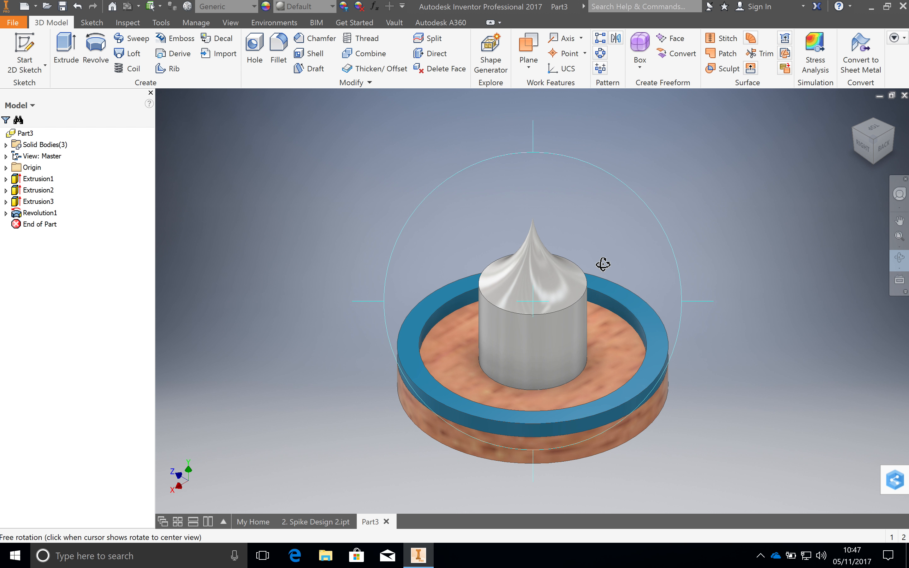
key(Escape)
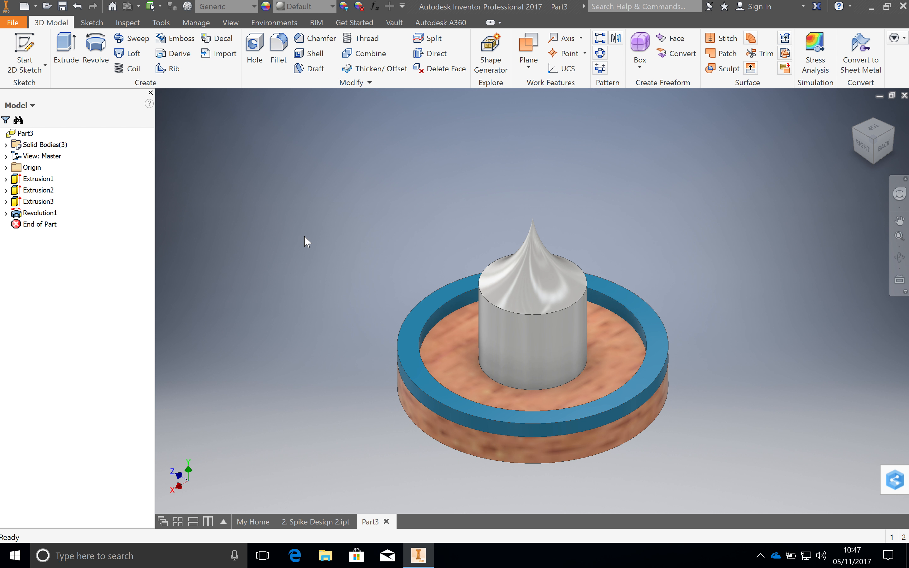
Step: Set the application's color scheme to Presentation with a 1 Color background and apply it
click(22, 26)
click(115, 393)
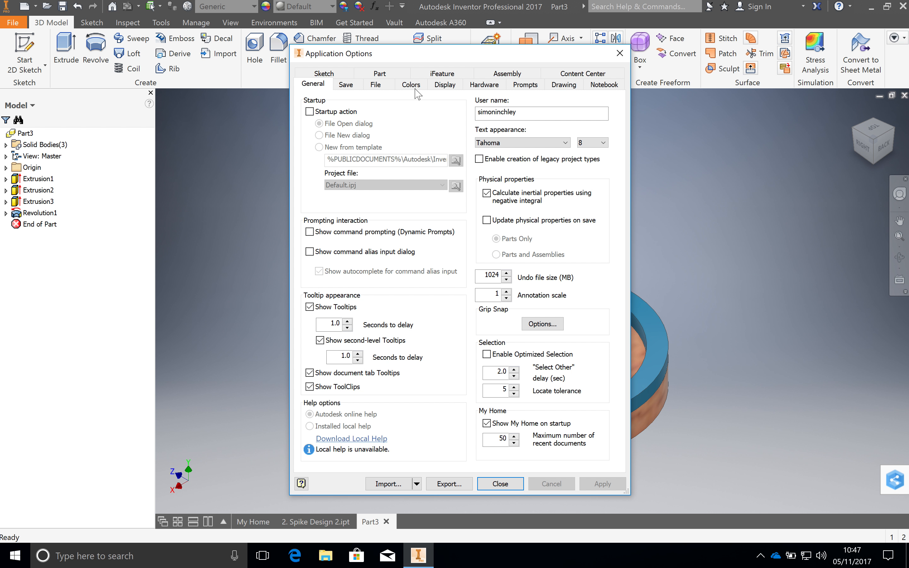
click(411, 84)
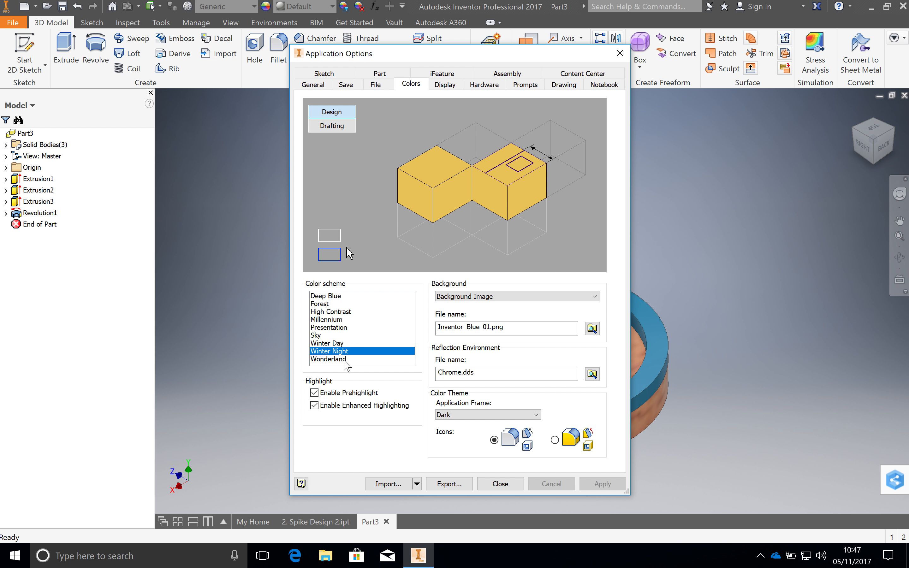
click(343, 327)
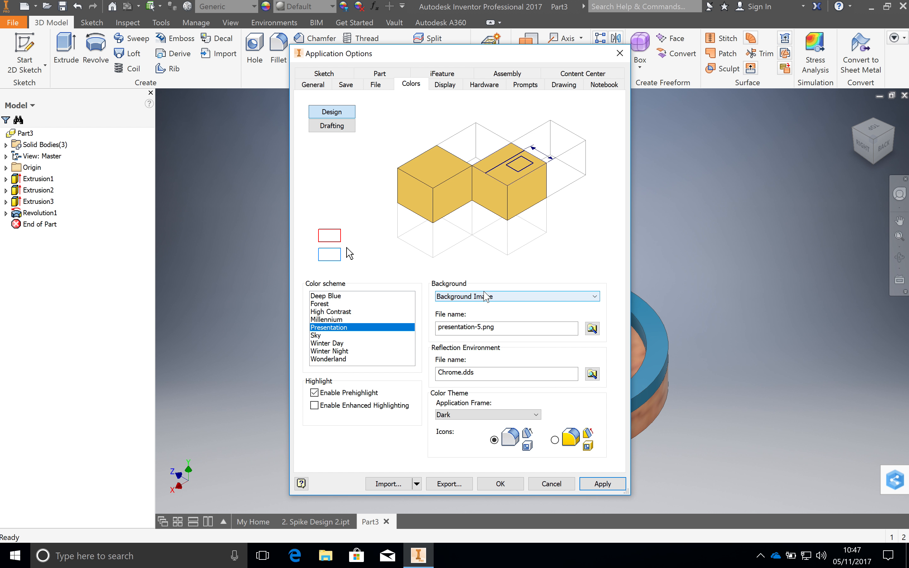
click(487, 300)
click(487, 306)
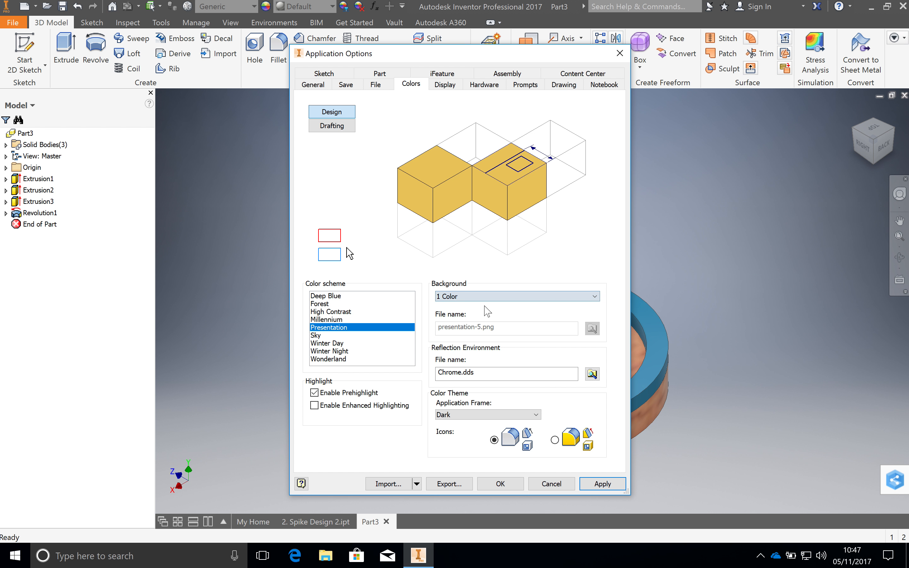
click(603, 484)
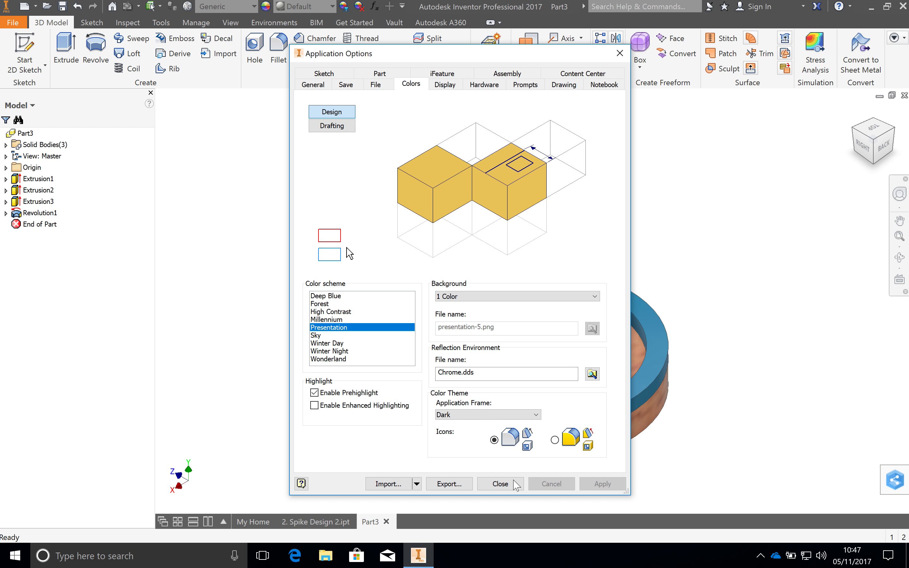
click(500, 483)
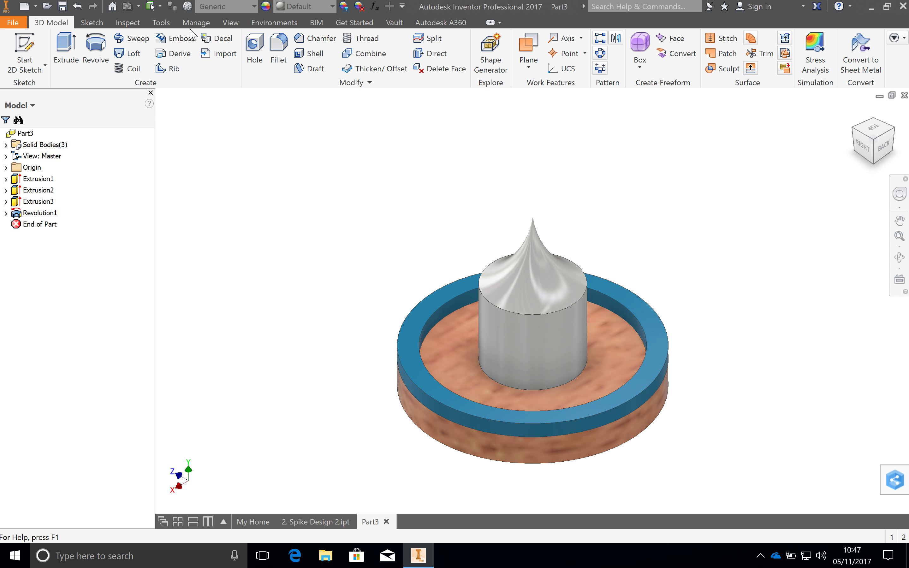
Step: Enter Inventor Studio, start a Render Image setup and set the output size to 1600 x 1200
click(264, 24)
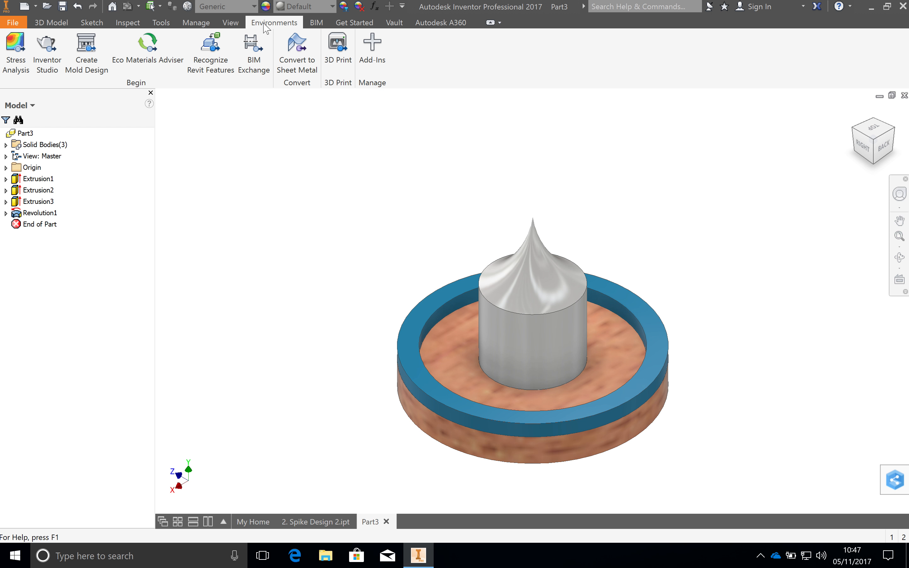
click(59, 64)
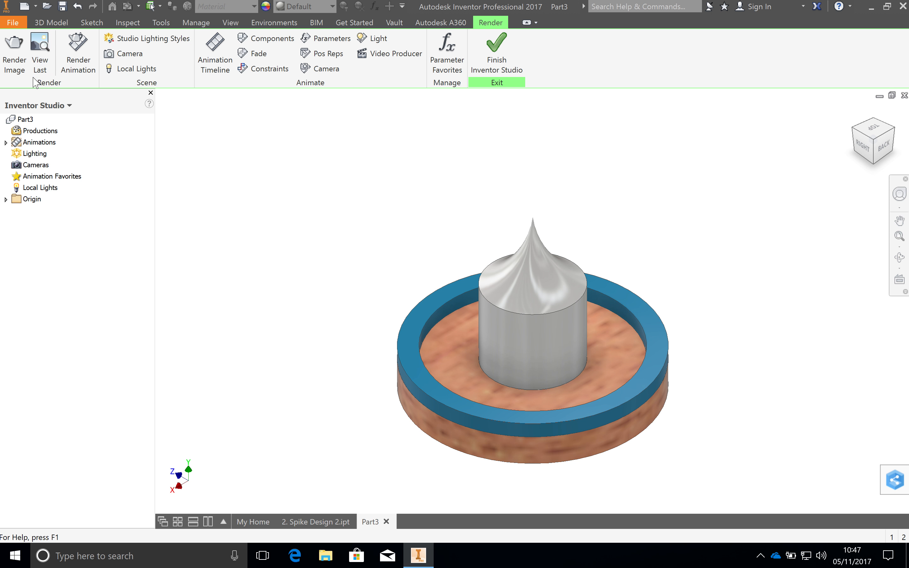
click(14, 64)
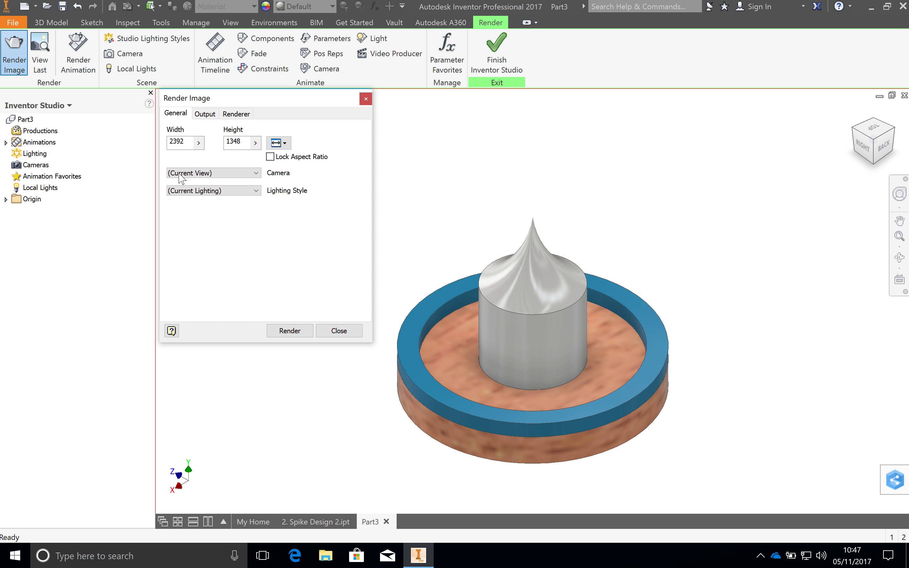
click(285, 144)
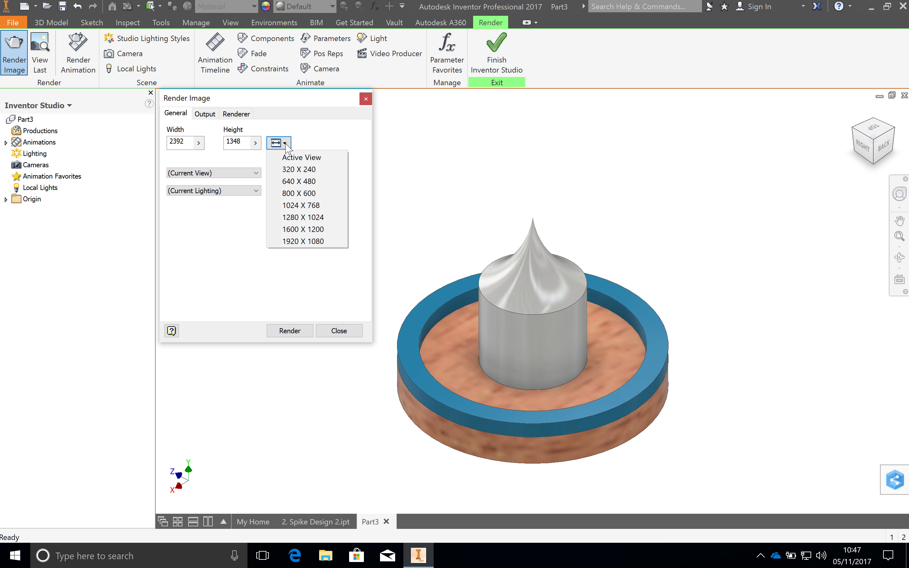
click(306, 205)
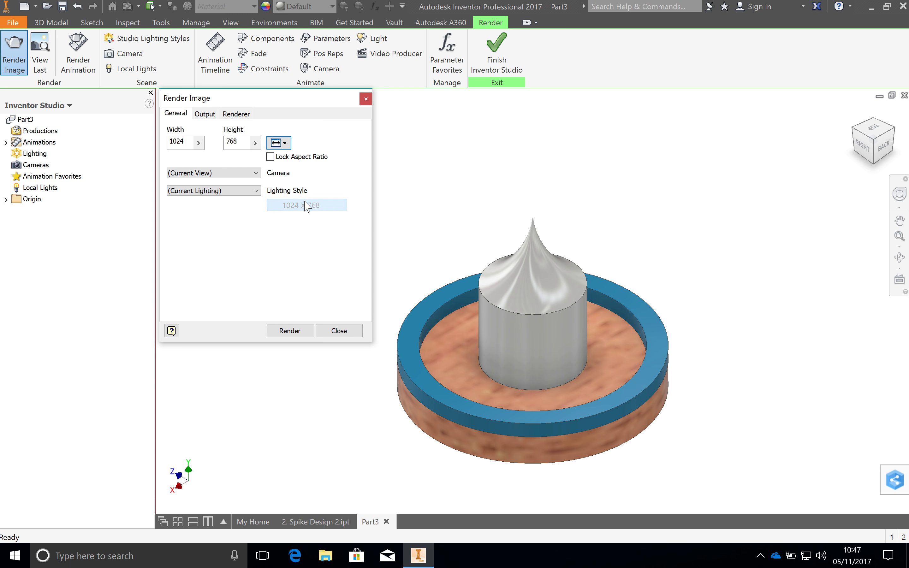
click(289, 144)
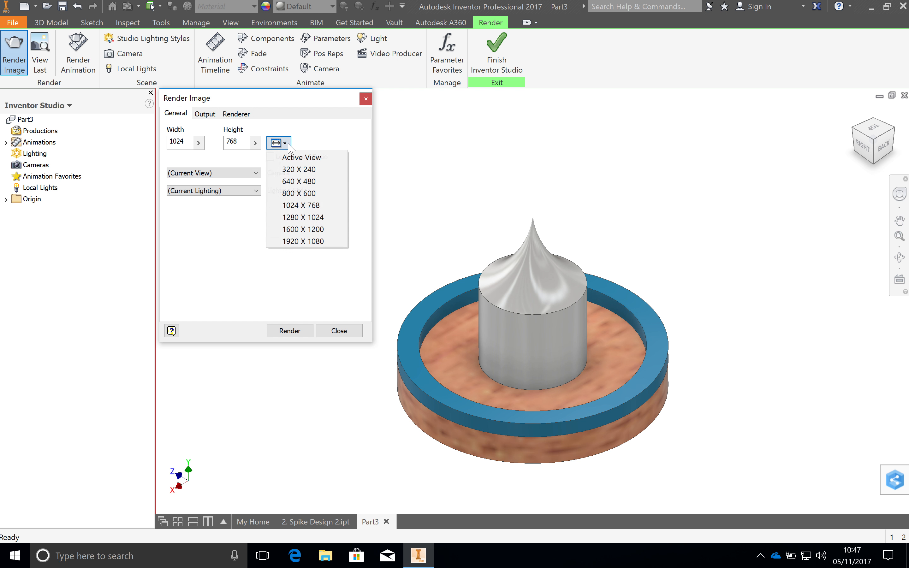
click(303, 229)
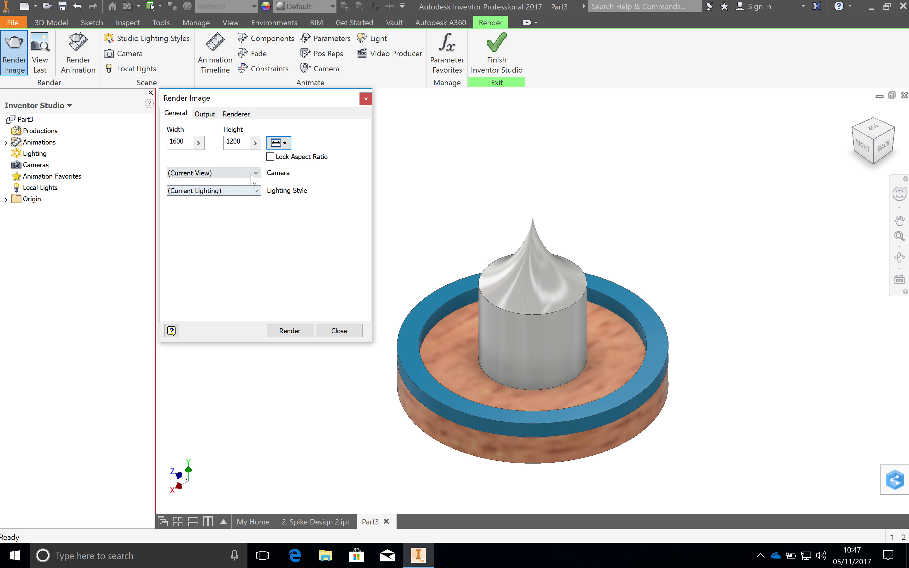
Step: Render the current isometric view with the Photo Booth lighting style, and close the render output and its settings
click(256, 191)
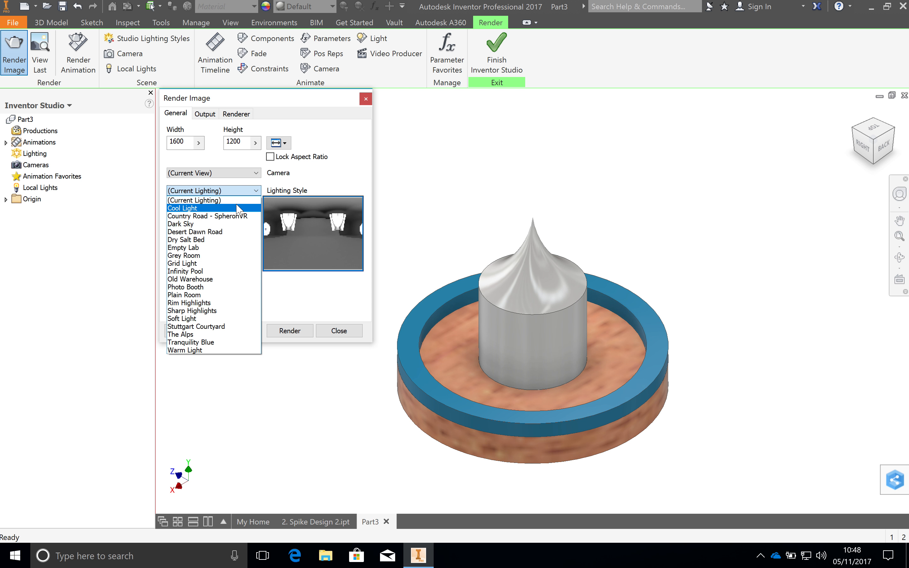
click(229, 287)
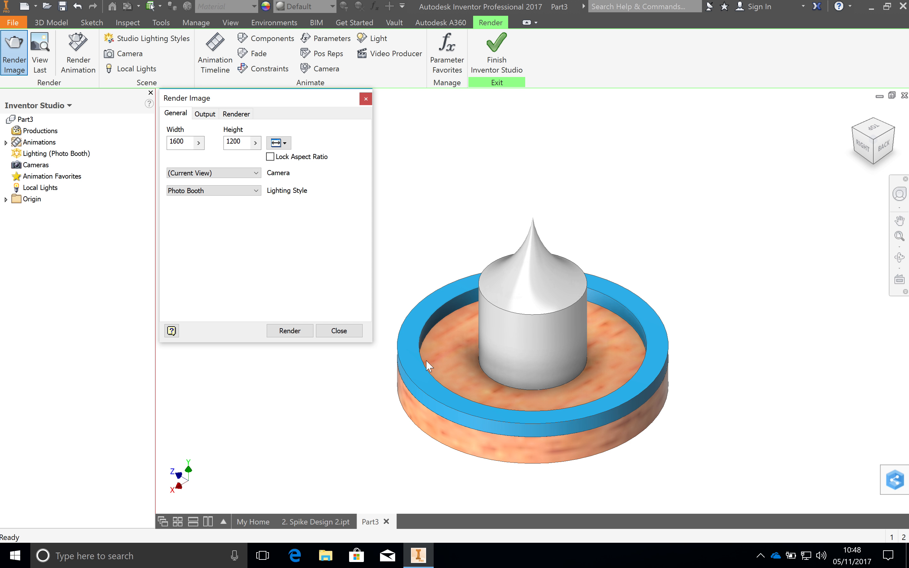
click(299, 332)
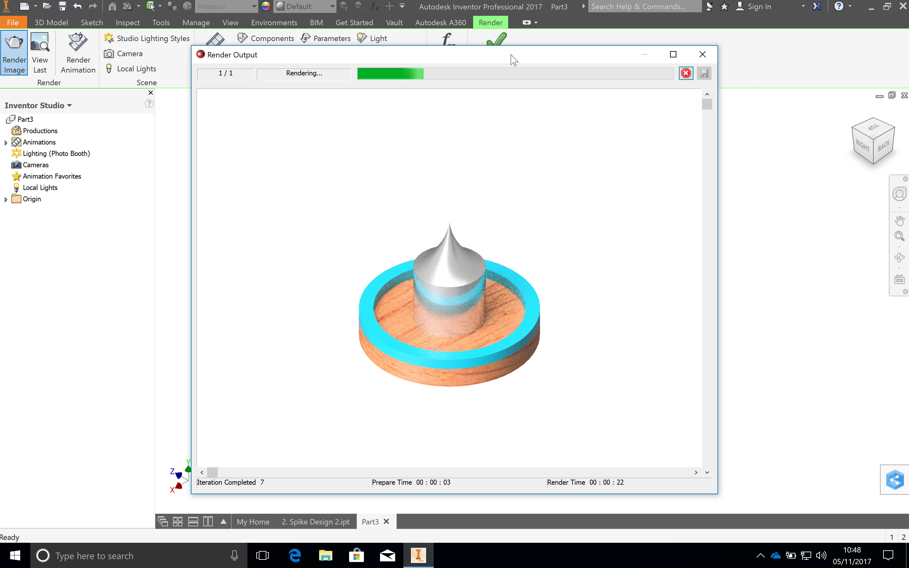
drag(538, 59, 237, 130)
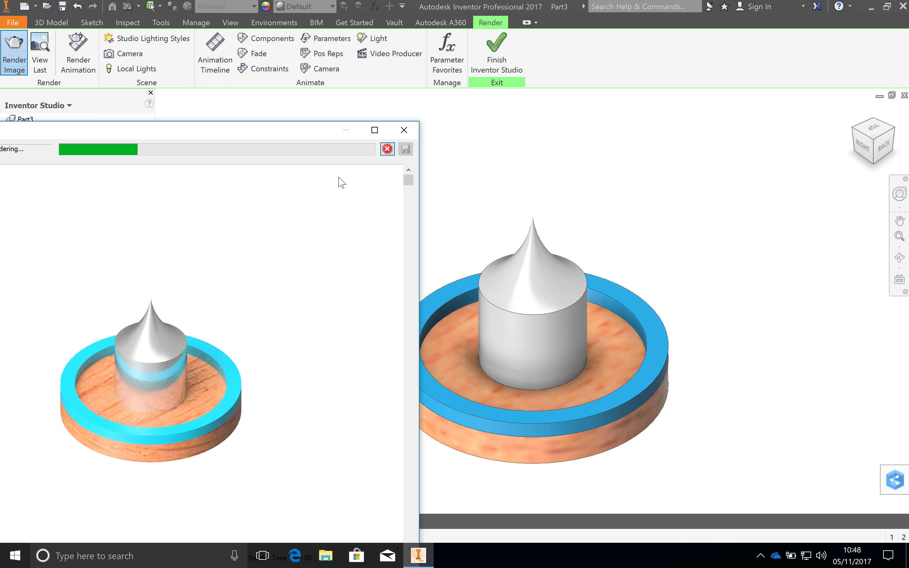
drag(260, 136, 554, 83)
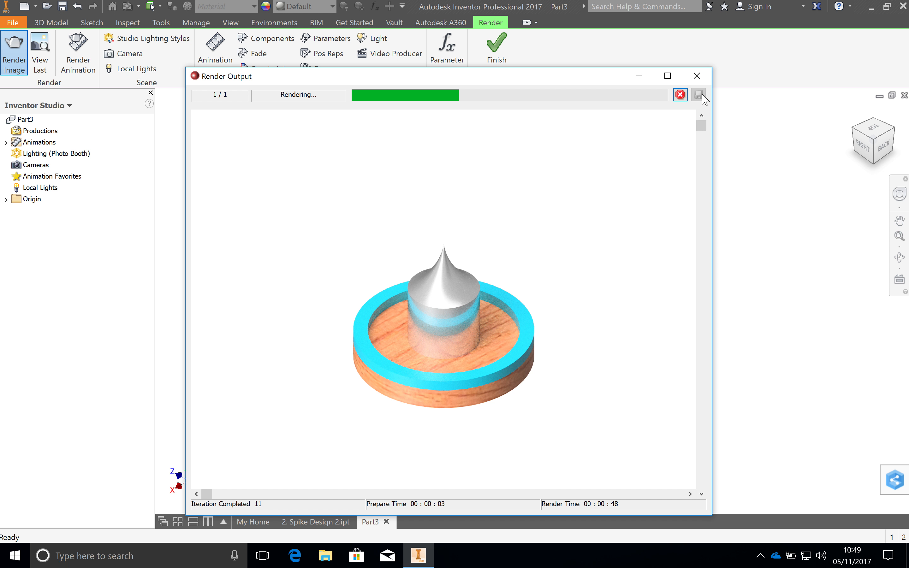
click(696, 75)
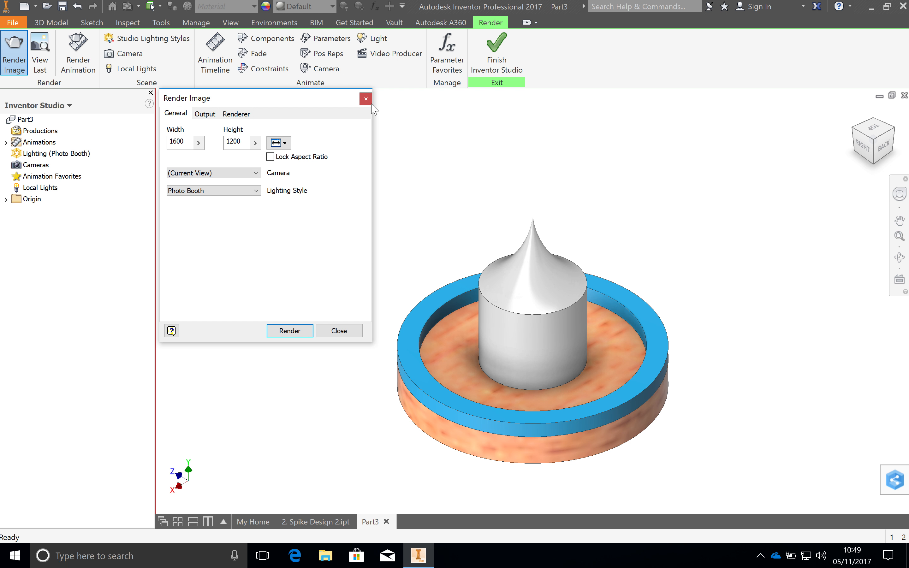
click(366, 100)
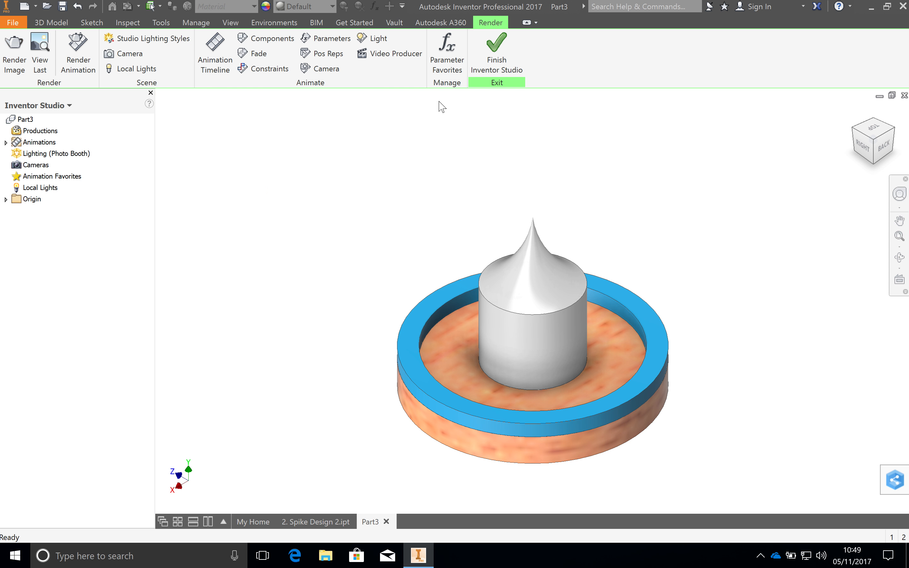
Step: Render an image of the model from the Right view, and close the render output and its settings
click(865, 148)
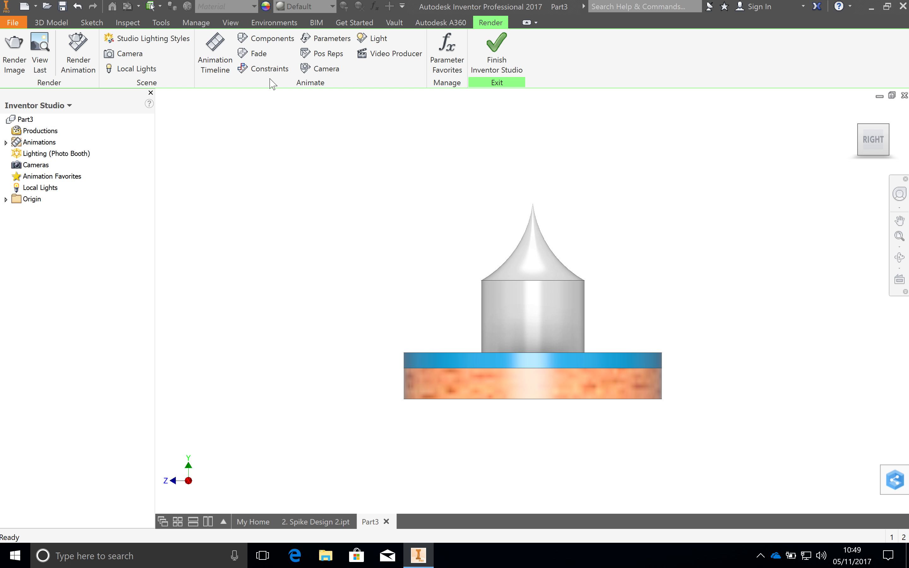
click(14, 52)
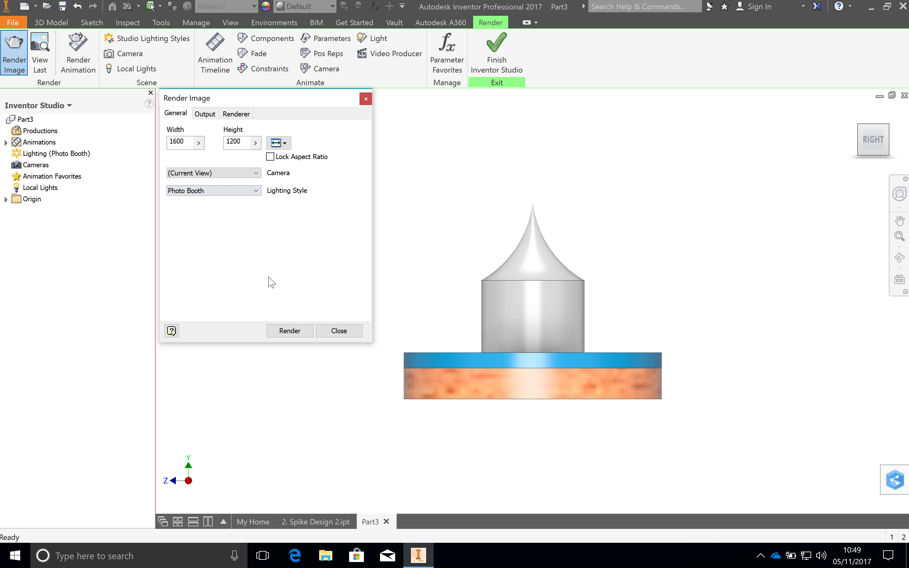
click(291, 329)
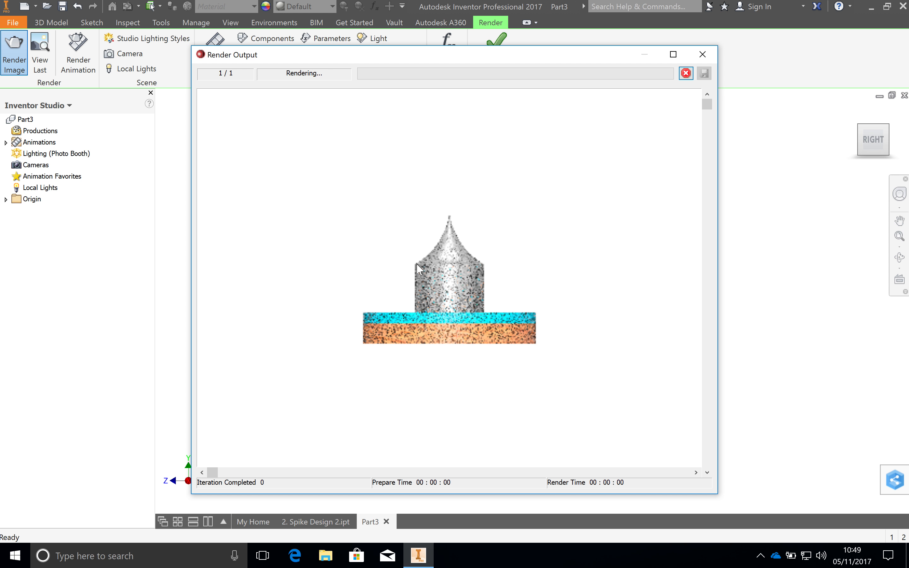
click(702, 54)
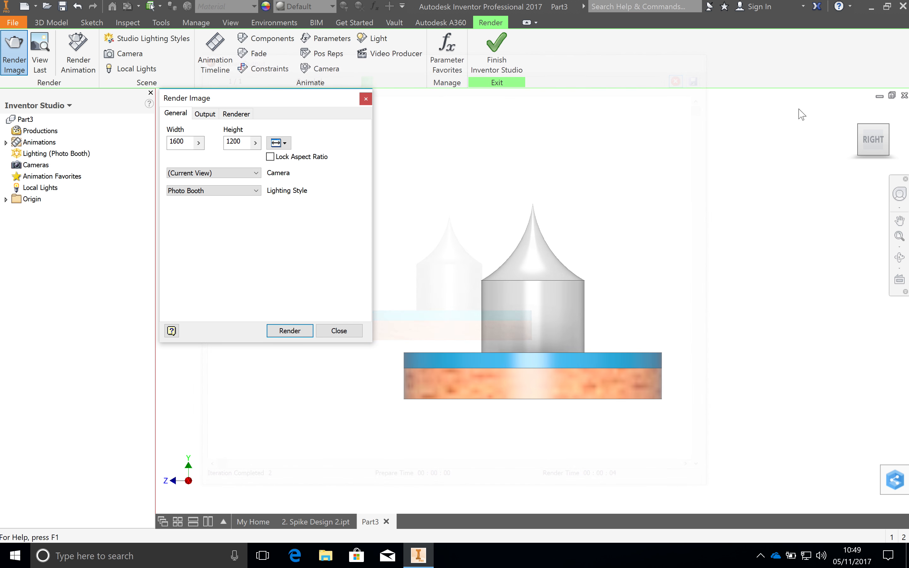
click(365, 98)
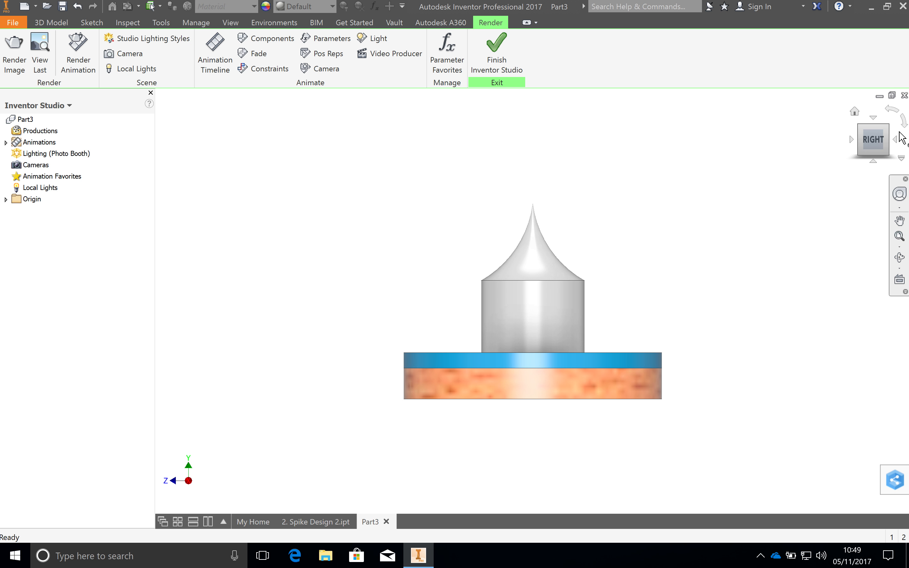
Step: Return the model to its home view in Perspective projection and finish Inventor Studio
click(854, 111)
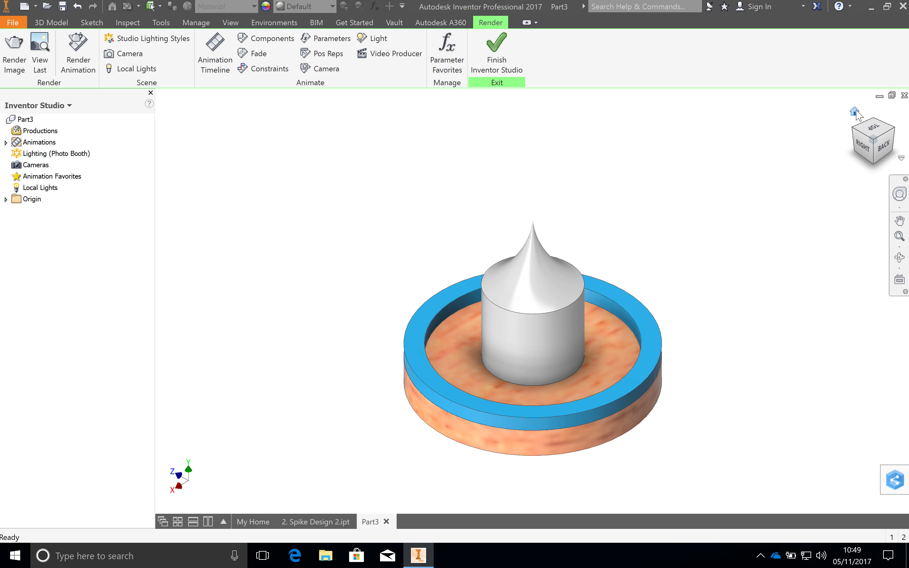
right_click(856, 112)
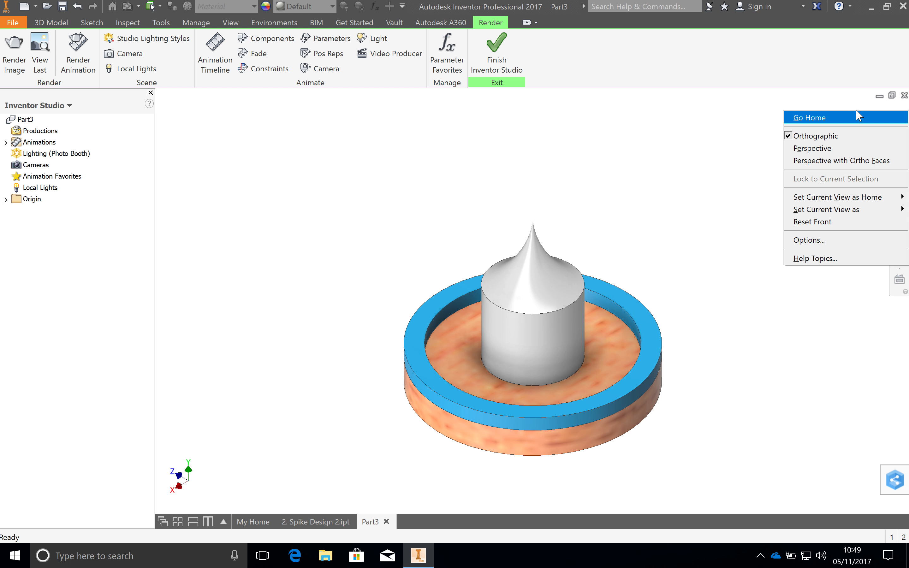
click(843, 149)
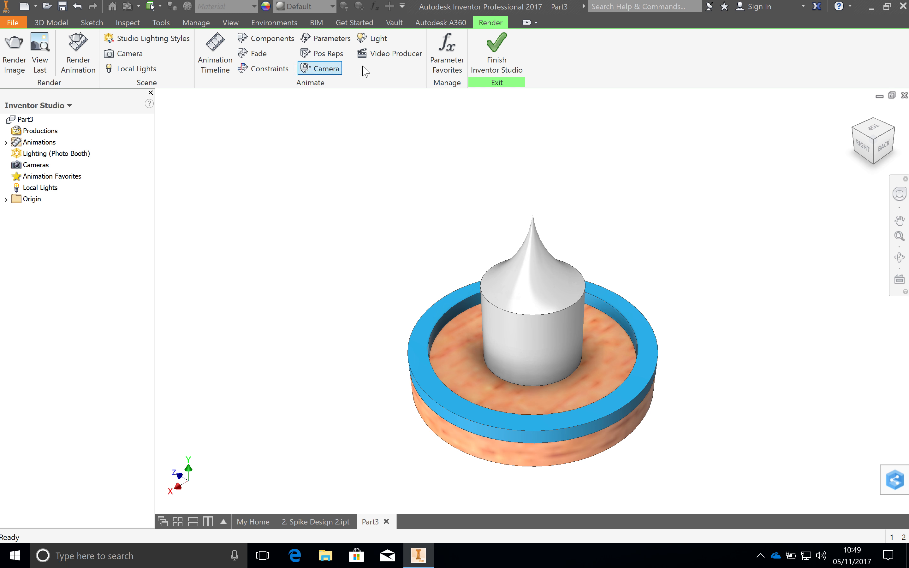
click(503, 63)
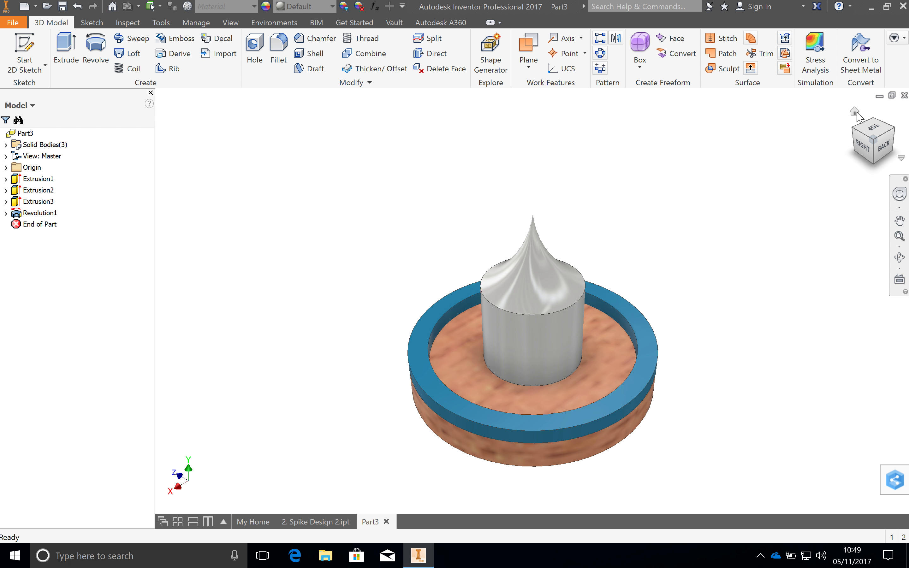
right_click(859, 118)
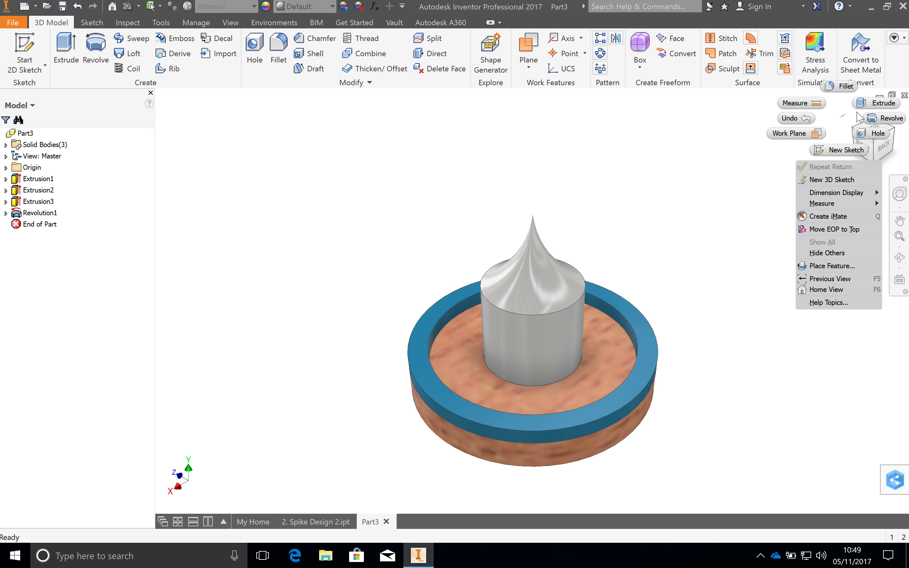
click(766, 248)
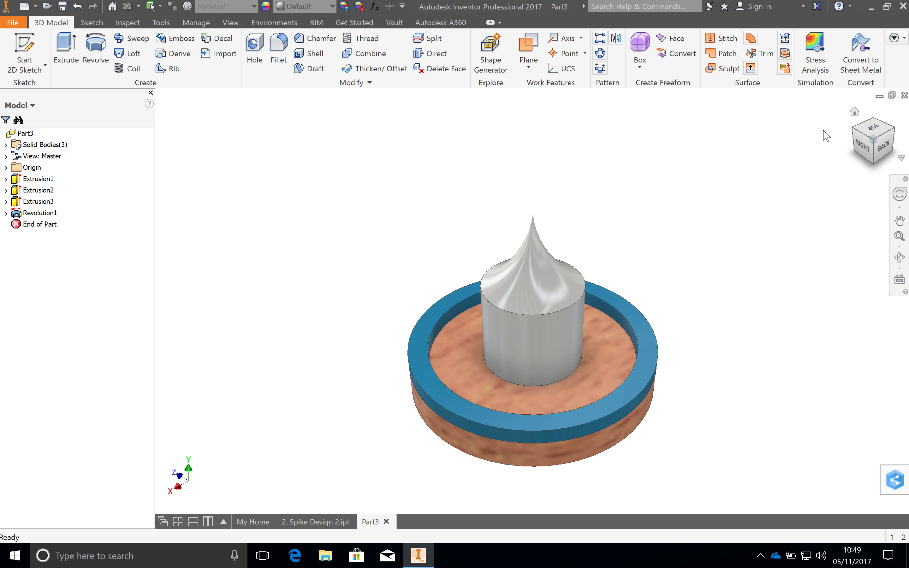
right_click(857, 117)
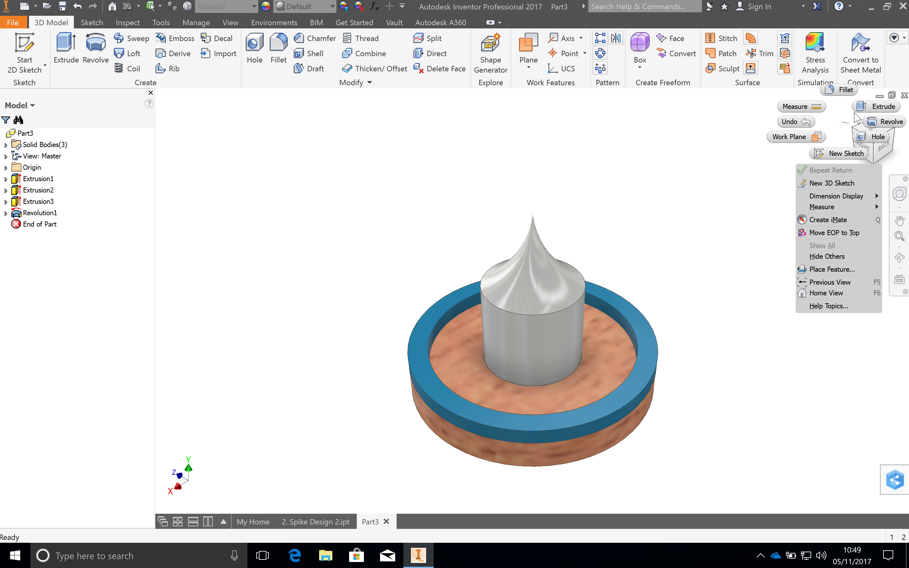
click(639, 149)
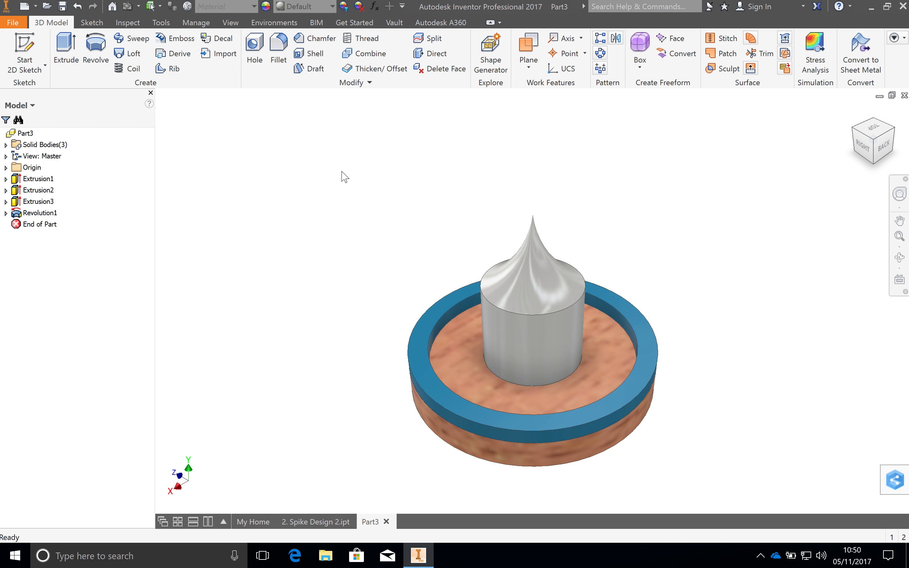
Step: Switch the model view's projection back to Orthographic
mouse_move(857, 113)
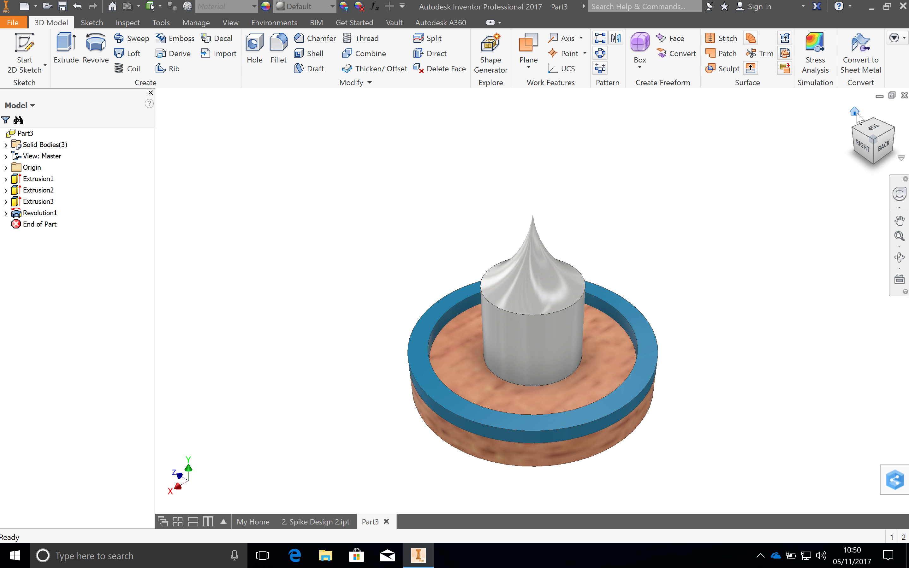
right_click(856, 115)
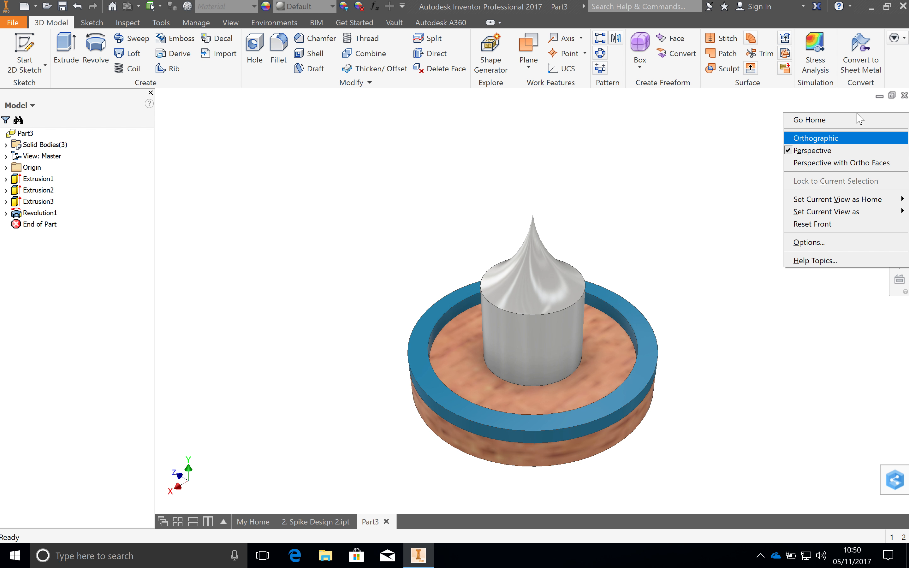
click(849, 138)
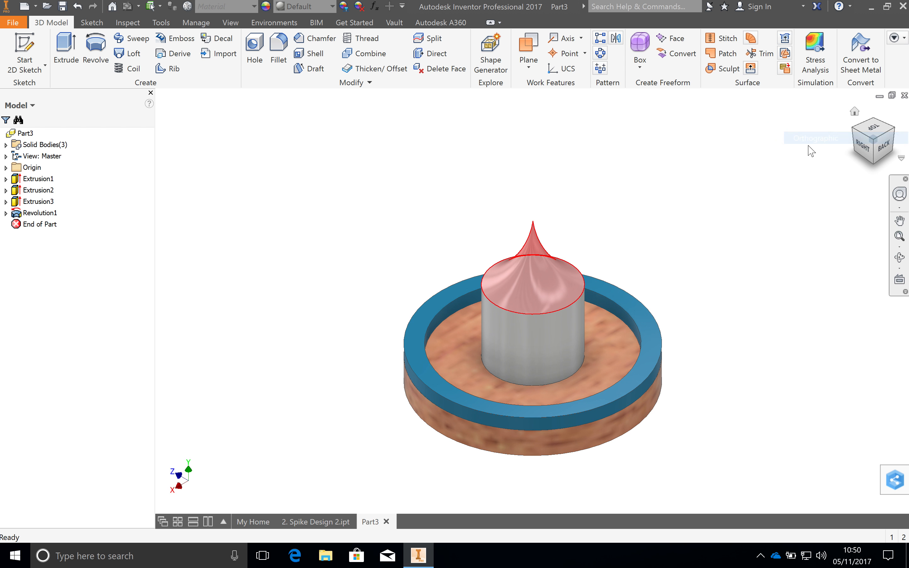
Step: Set the application's color scheme to Winter Night with a Background Image background, apply it and close the options
click(13, 23)
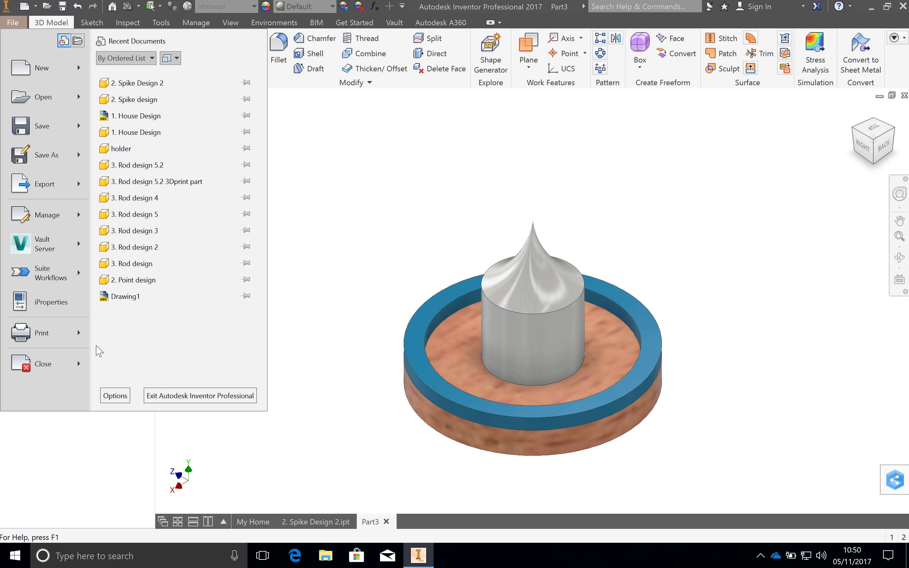
click(117, 396)
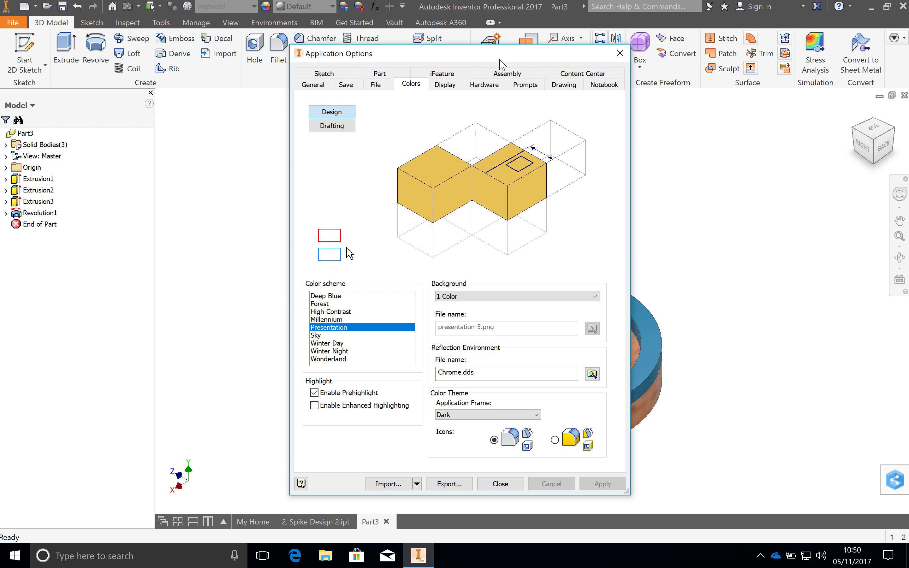
click(350, 351)
click(481, 296)
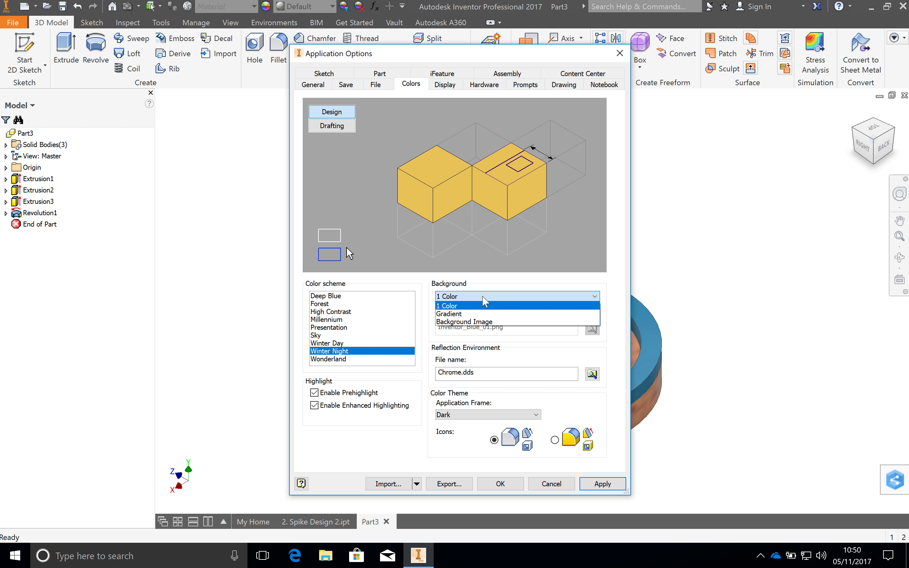
click(487, 322)
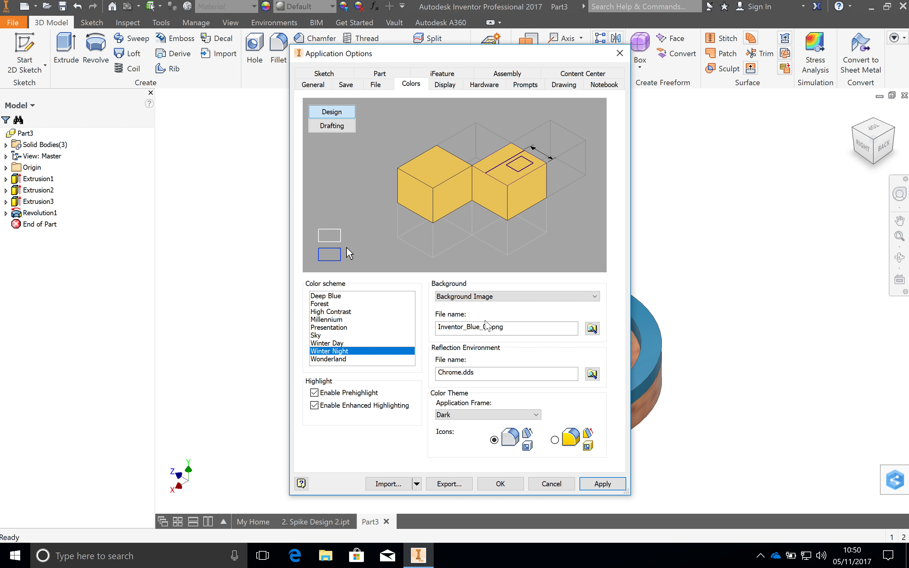
click(603, 483)
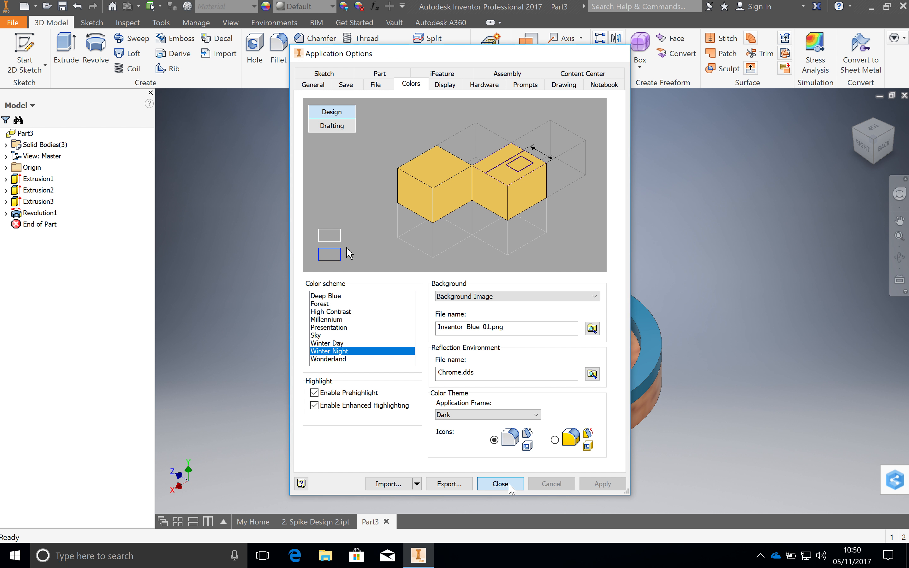
click(500, 484)
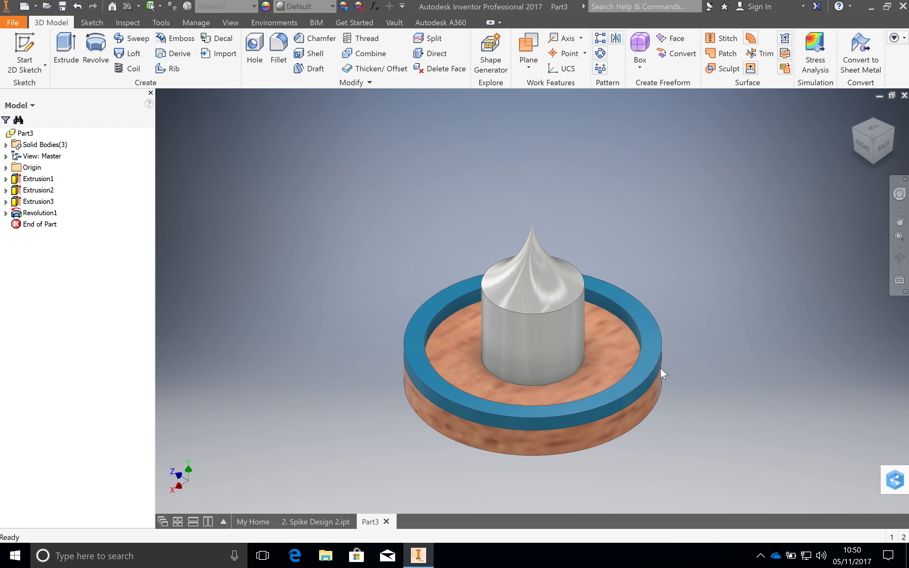